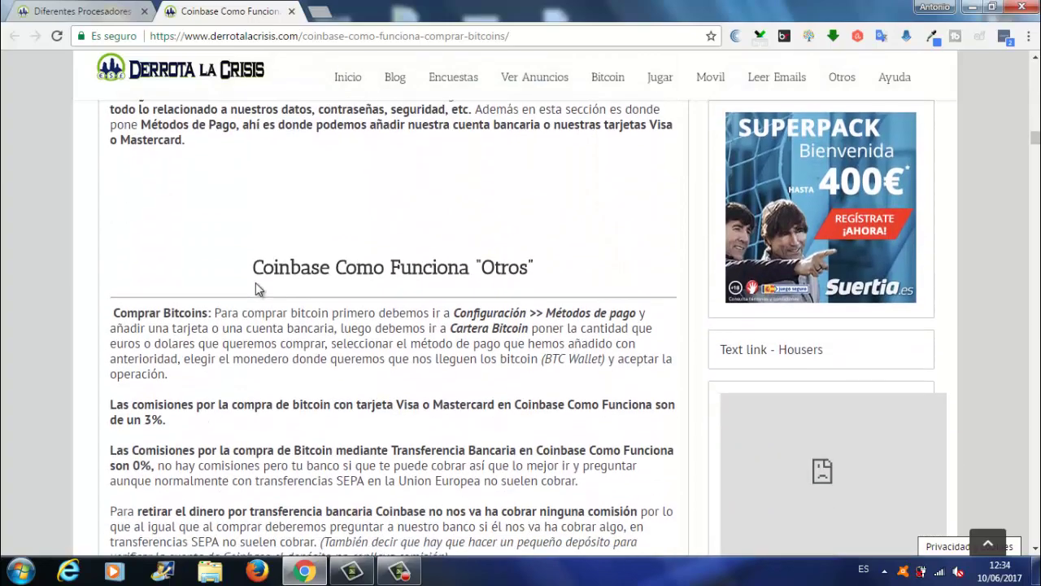
# - Open the Coinbase invitation page from the article's registration link and go to the account sign-up form
pyautogui.scroll(11, 257, 289)
pyautogui.scroll(15, 257, 290)
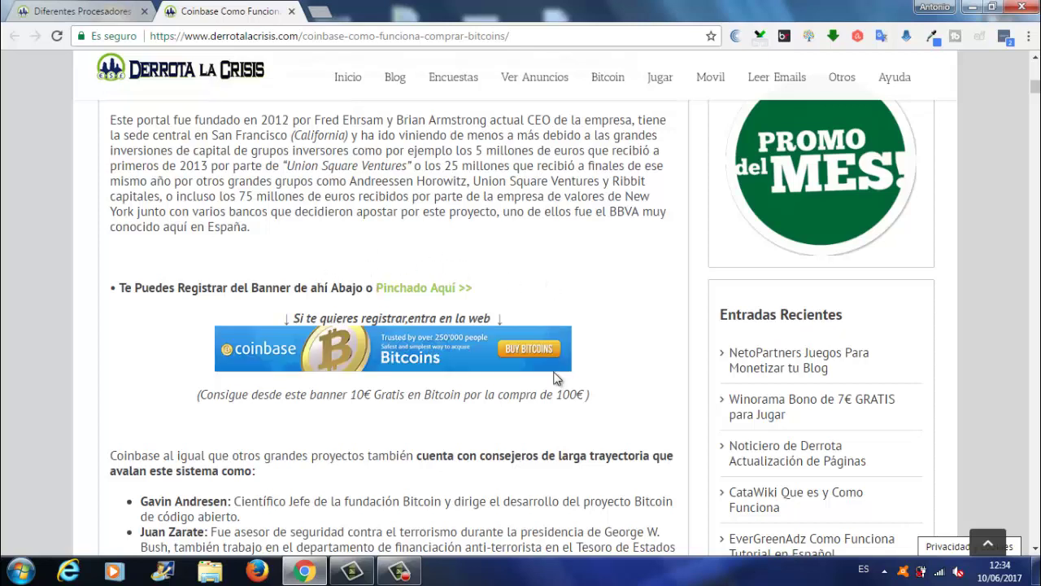
pyautogui.click(505, 350)
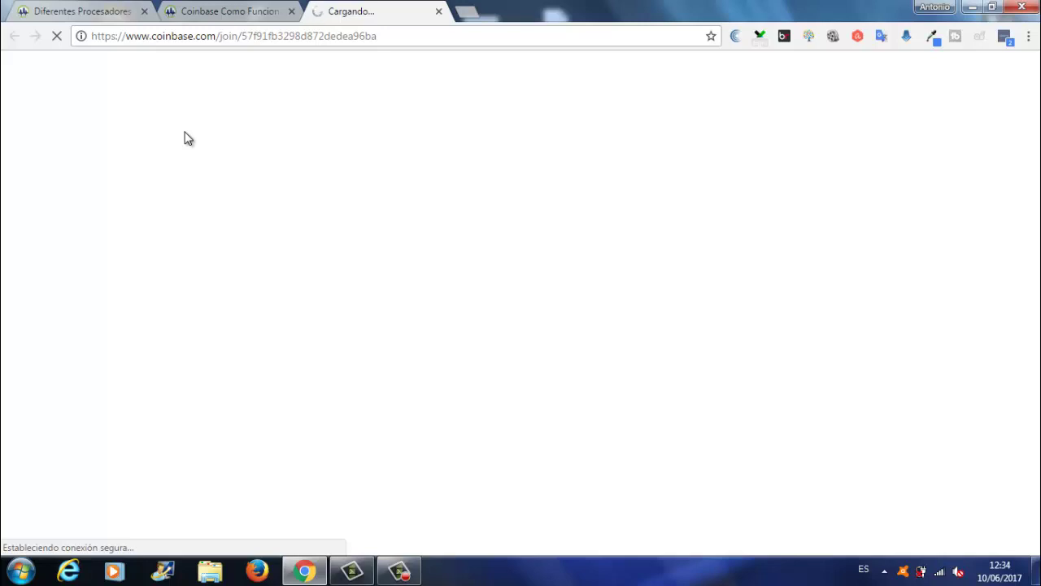
pyautogui.click(438, 11)
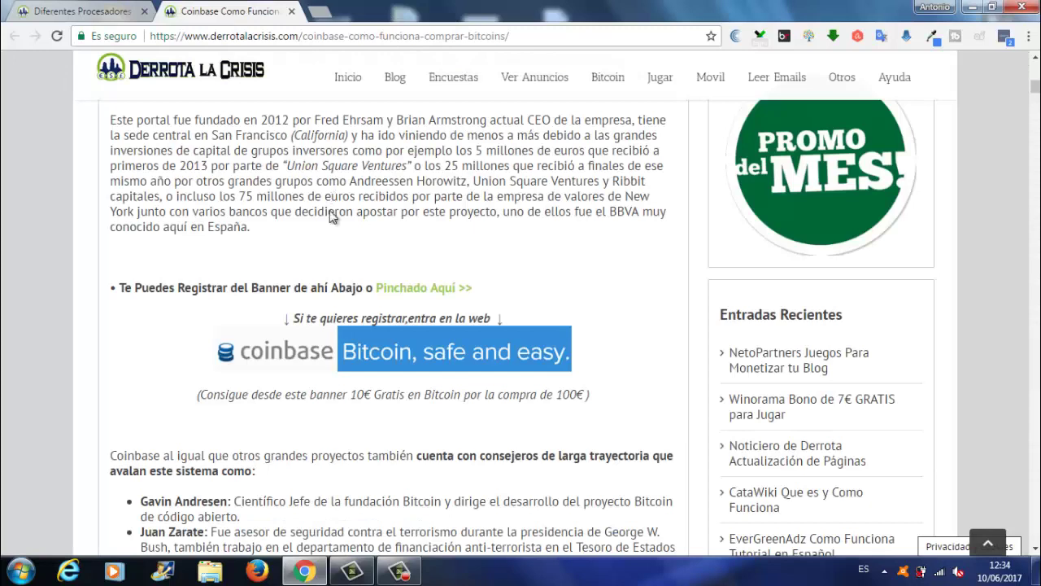
pyautogui.click(428, 260)
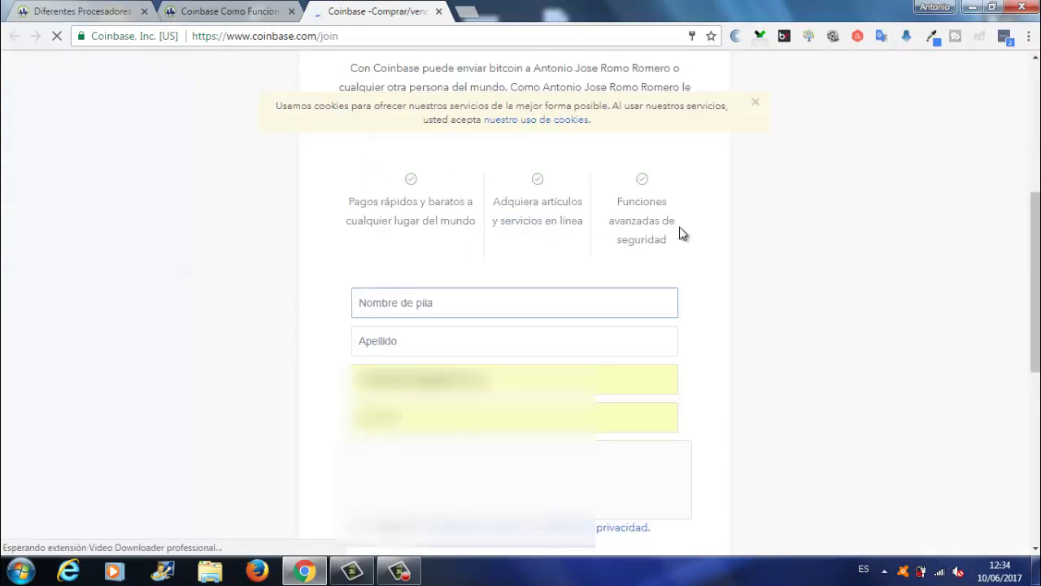
pyautogui.moveTo(1034, 206); pyautogui.dragTo(1034, 68)
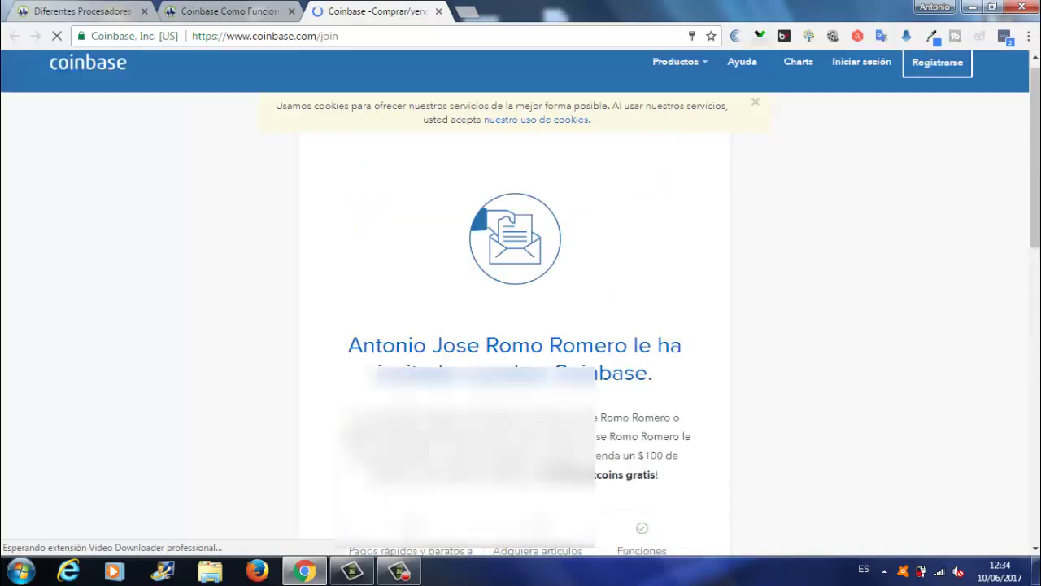
pyautogui.click(944, 78)
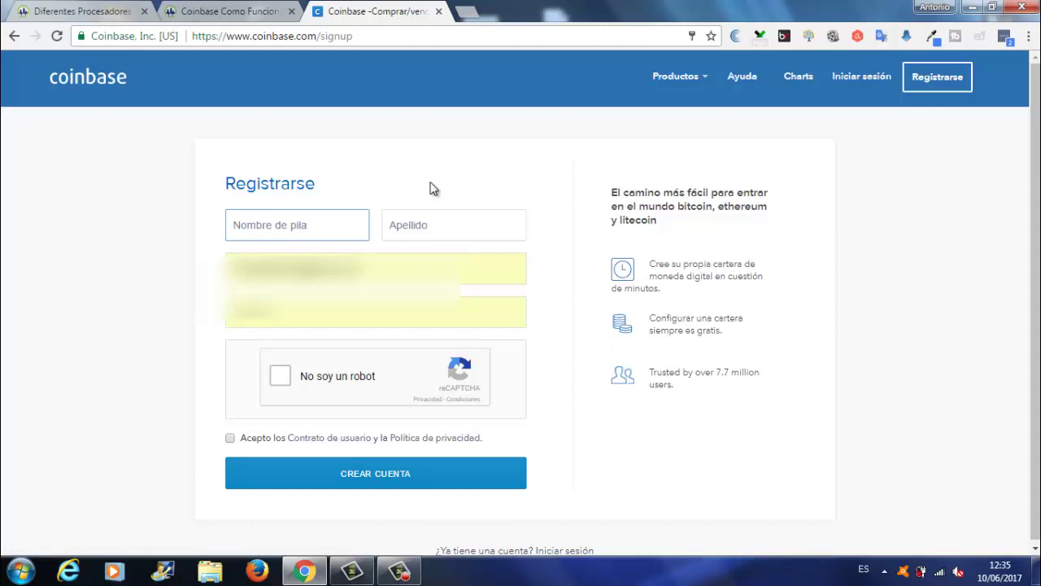
# - Sign in to the existing Coinbase account with the saved credentials and submit the two-step verification code
pyautogui.click(842, 76)
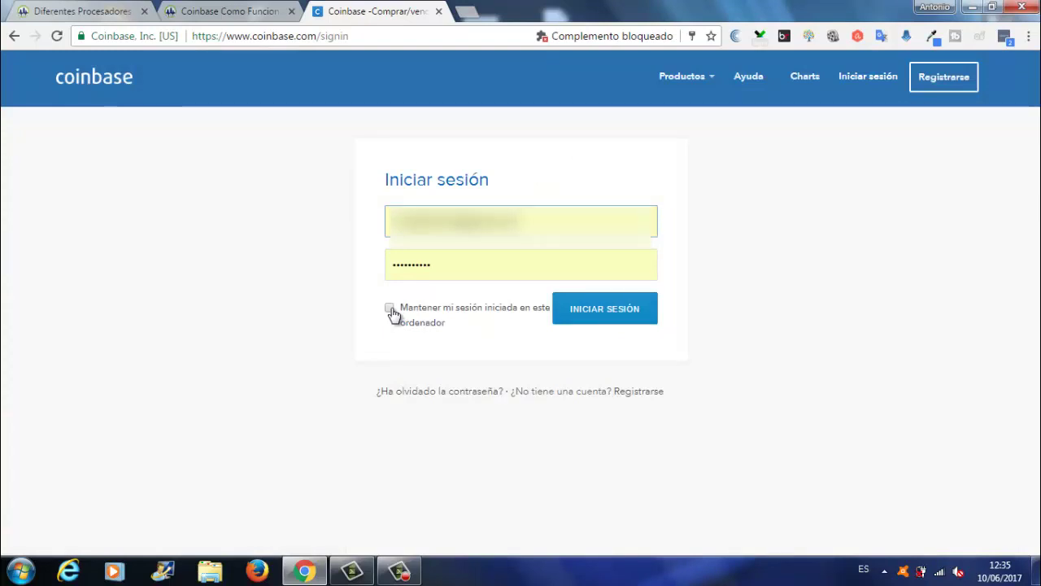
pyautogui.click(597, 316)
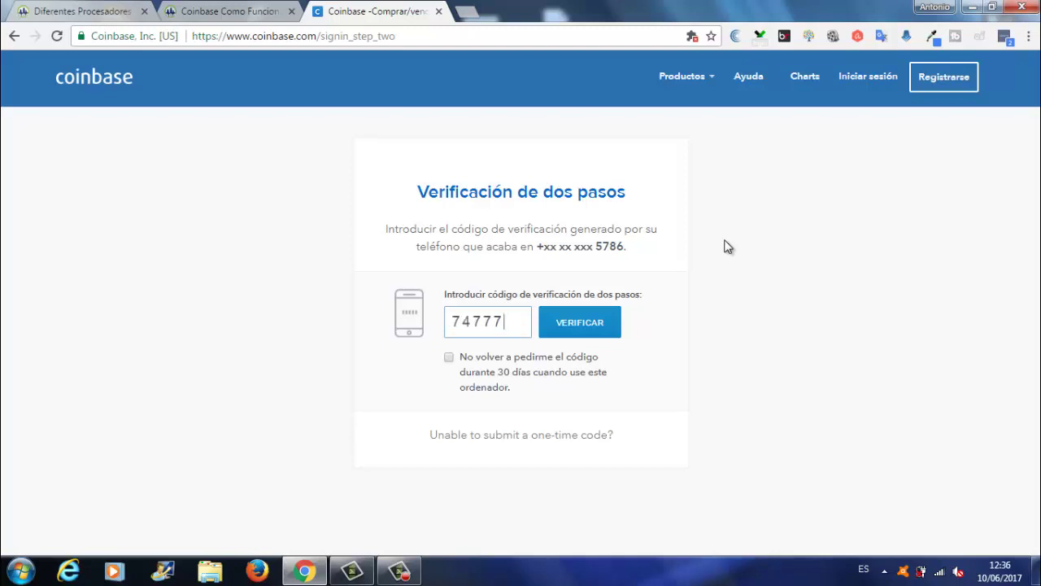
pyautogui.click(578, 326)
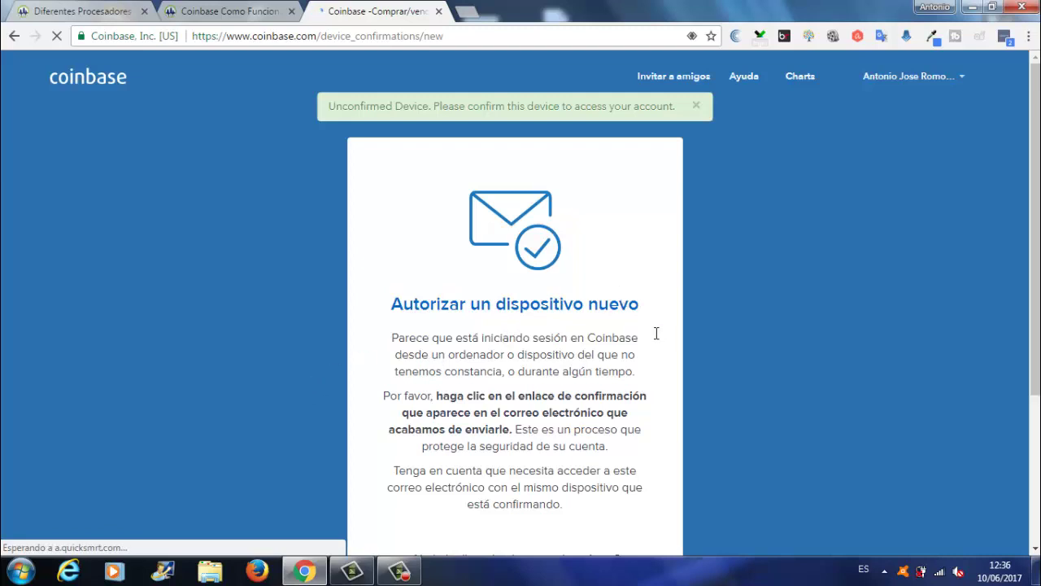
# - Switch to Gmail and open the new-device confirmation email from Coinbase among the notifications
pyautogui.scroll(-2, 657, 333)
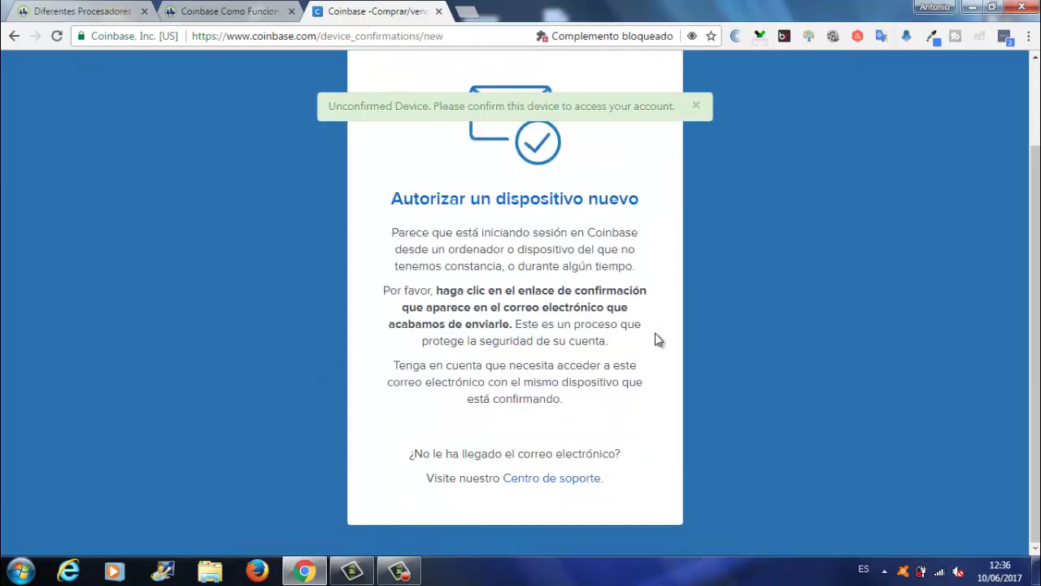
pyautogui.scroll(2, 611, 349)
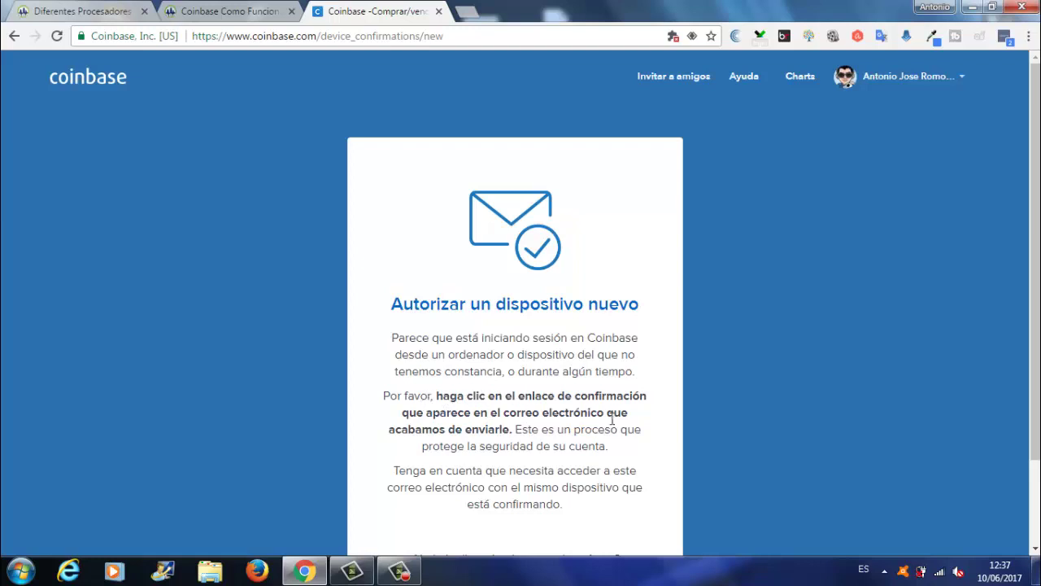
pyautogui.click(475, 16)
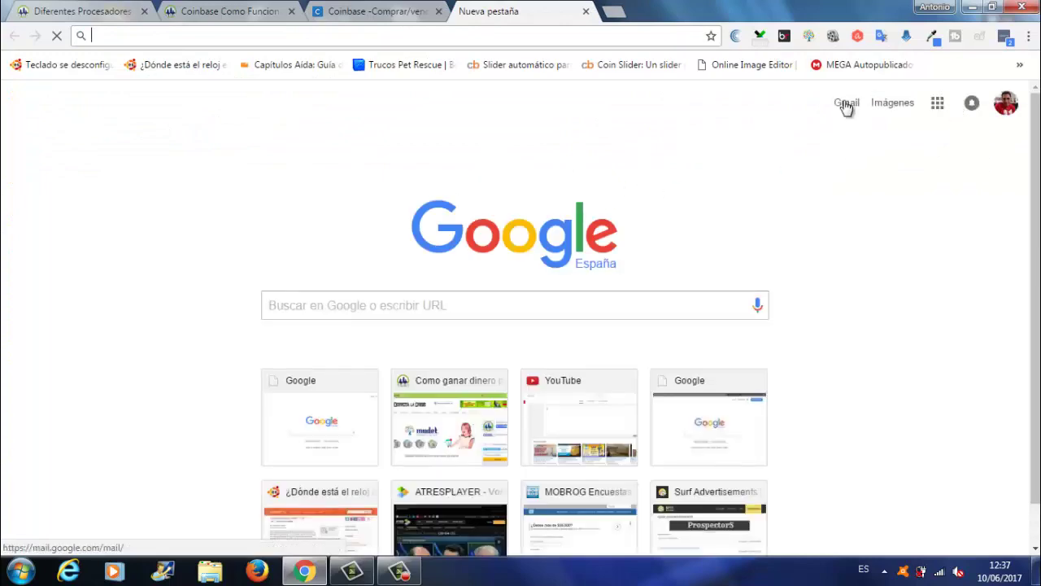
pyautogui.click(847, 104)
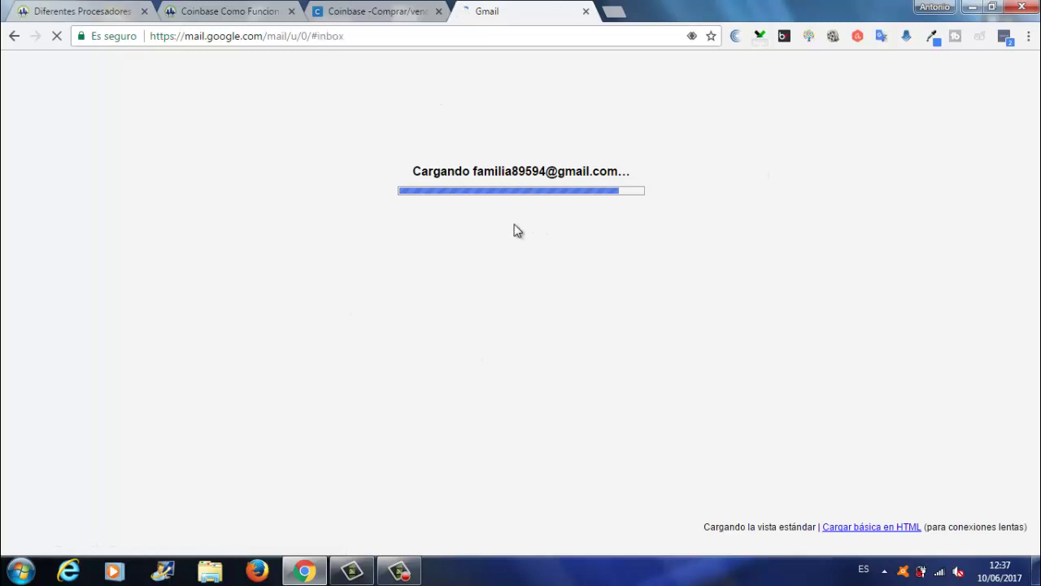
pyautogui.click(809, 162)
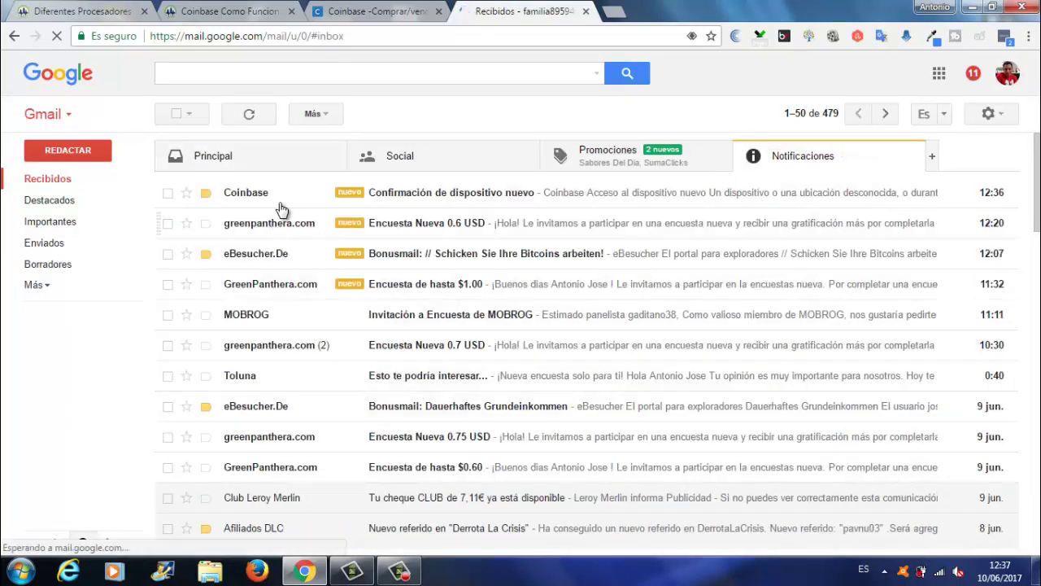
pyautogui.click(282, 197)
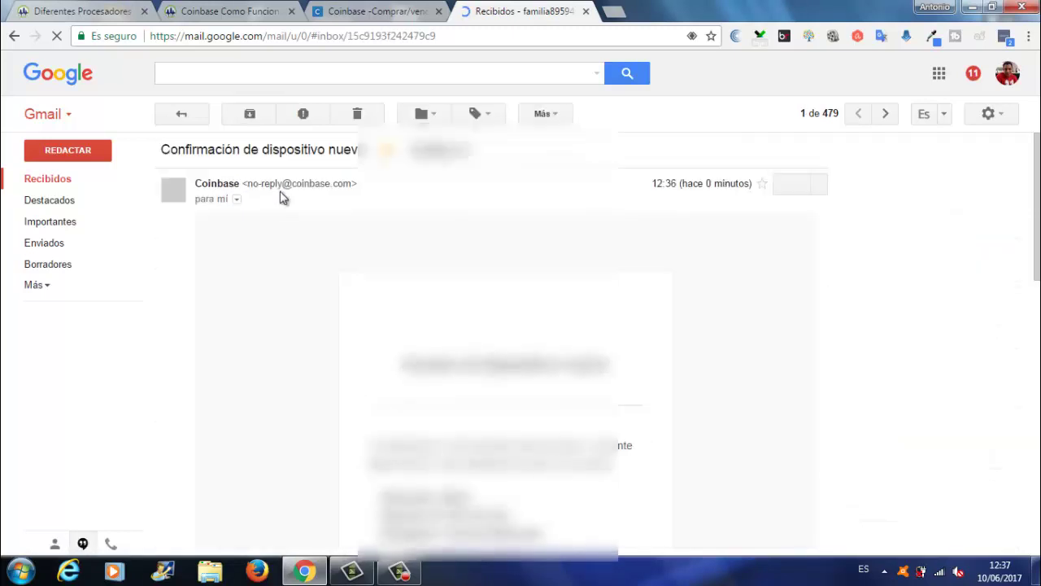
# - Authorize the new device through the confirmation link in the Coinbase email
pyautogui.scroll(-3, 564, 488)
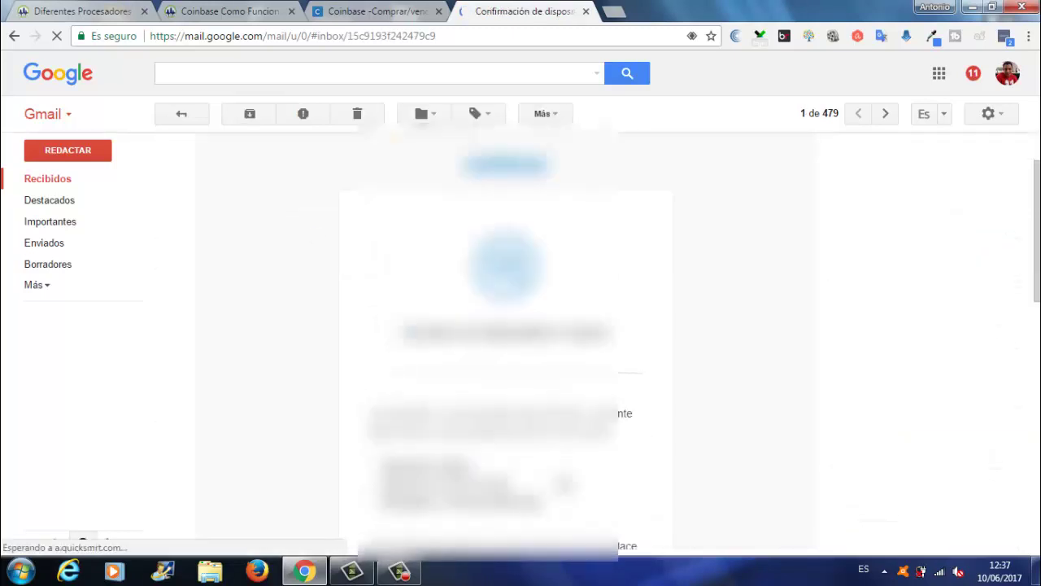
pyautogui.scroll(-3, 563, 484)
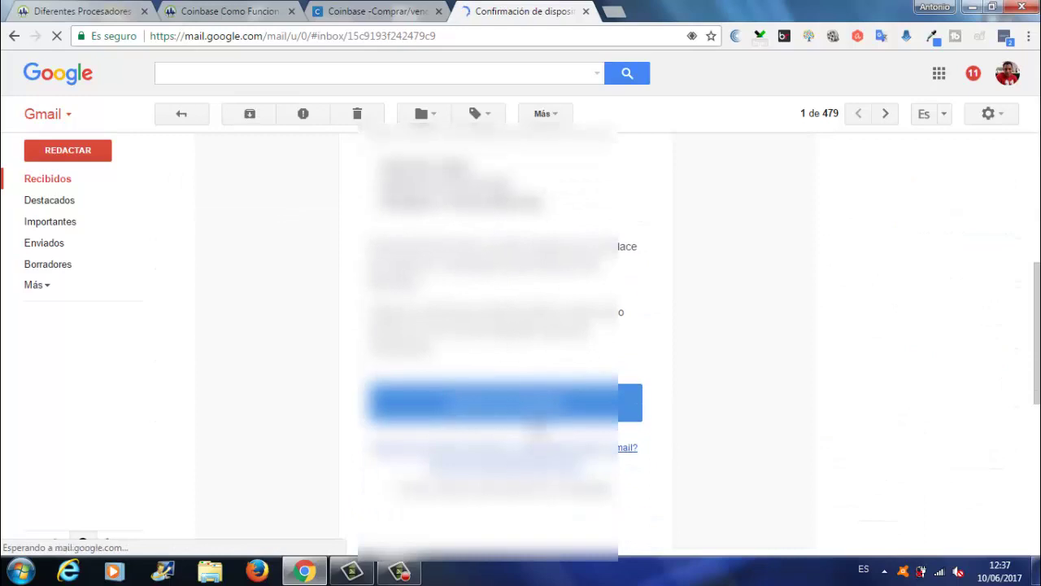
pyautogui.click(529, 402)
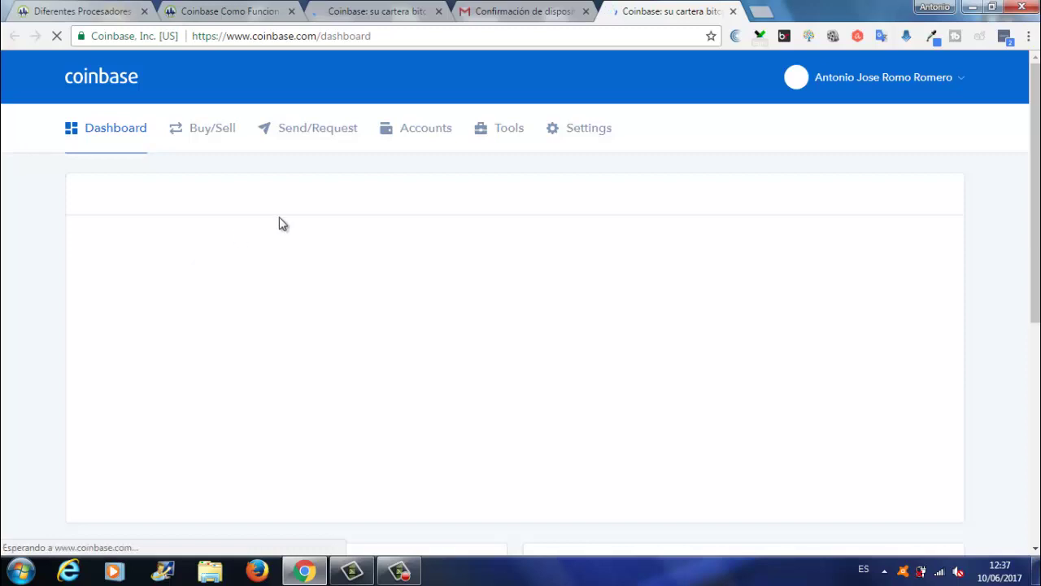
# - Examine the Bitcoin price chart, recent activity and wallet balances on the Coinbase dashboard
pyautogui.click(108, 195)
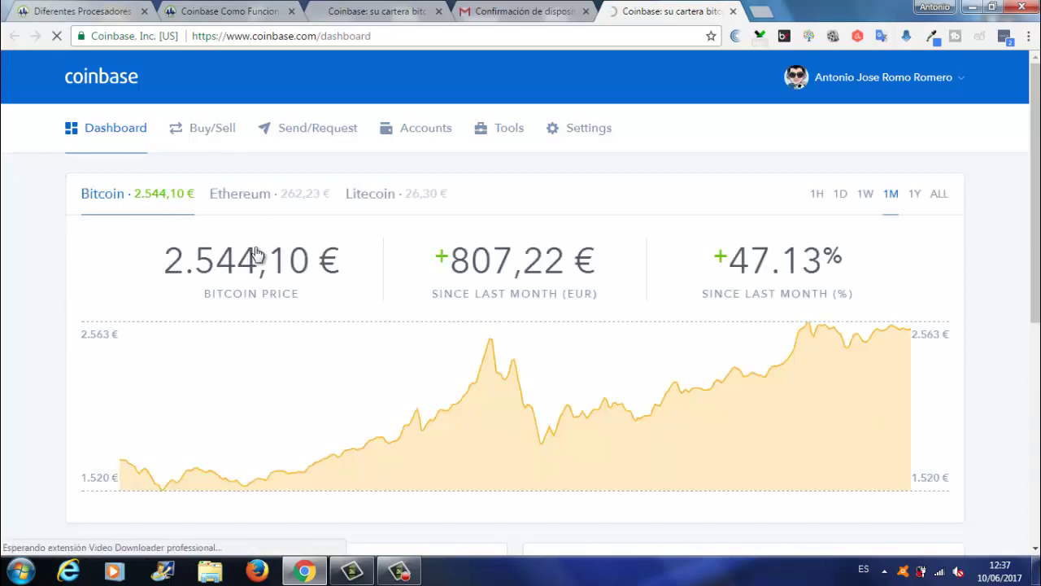
pyautogui.scroll(-5, 336, 283)
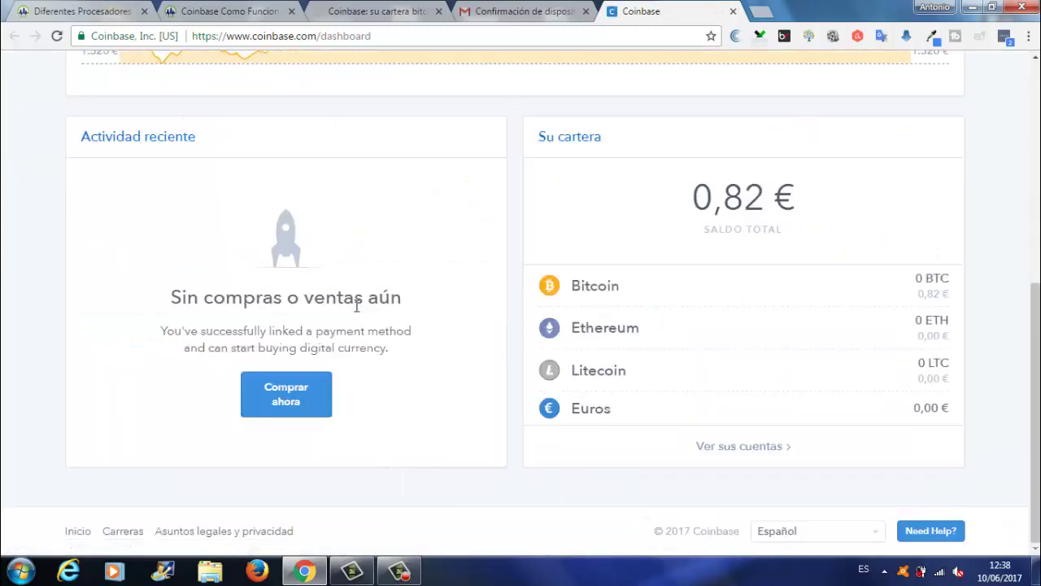
pyautogui.scroll(5, 323, 289)
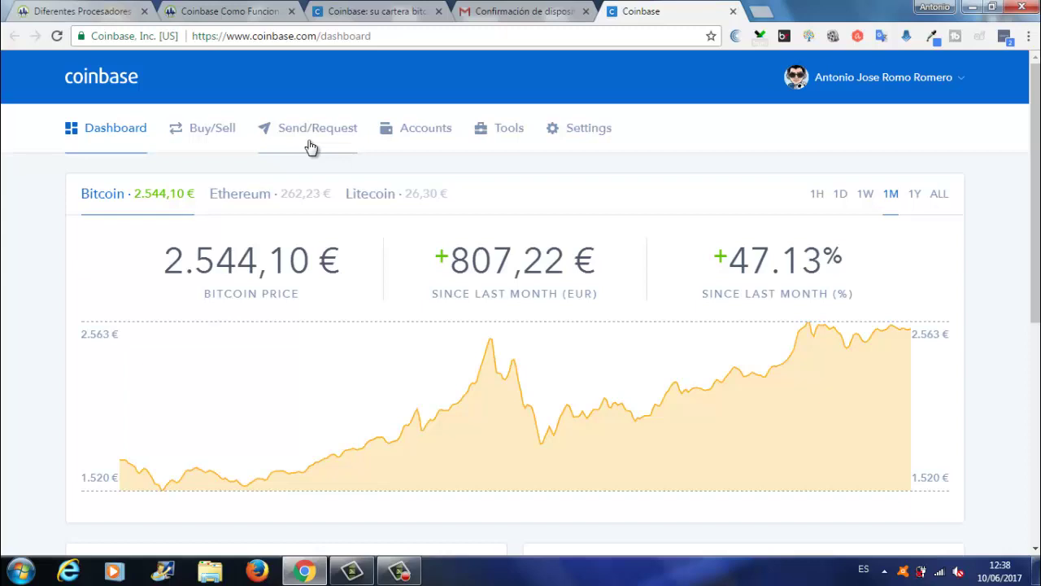
# - From the buy/sell page, review the payment methods that can be added, then dismiss the choices without adding one
pyautogui.click(218, 131)
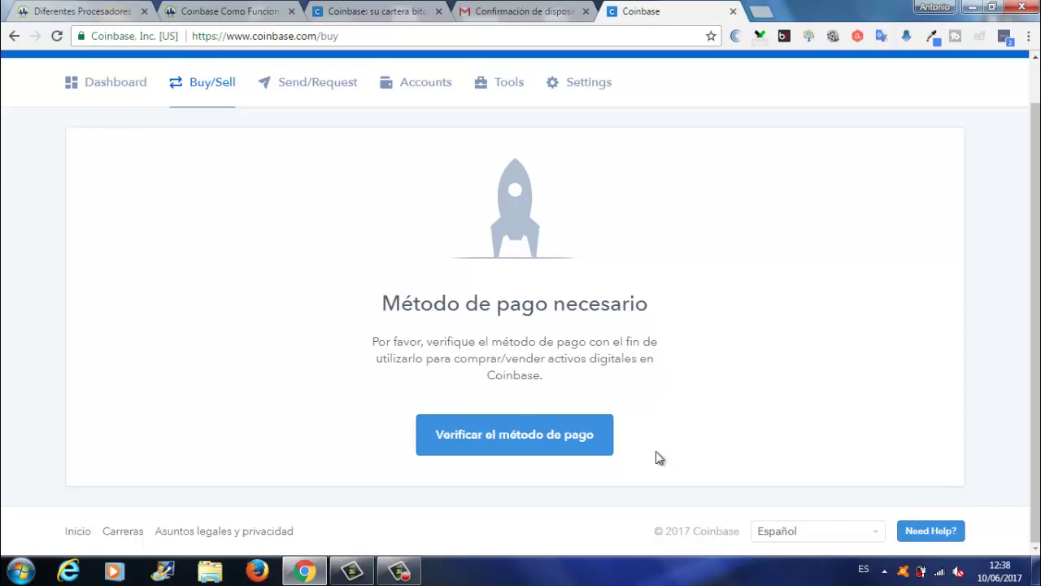
pyautogui.scroll(1, 635, 384)
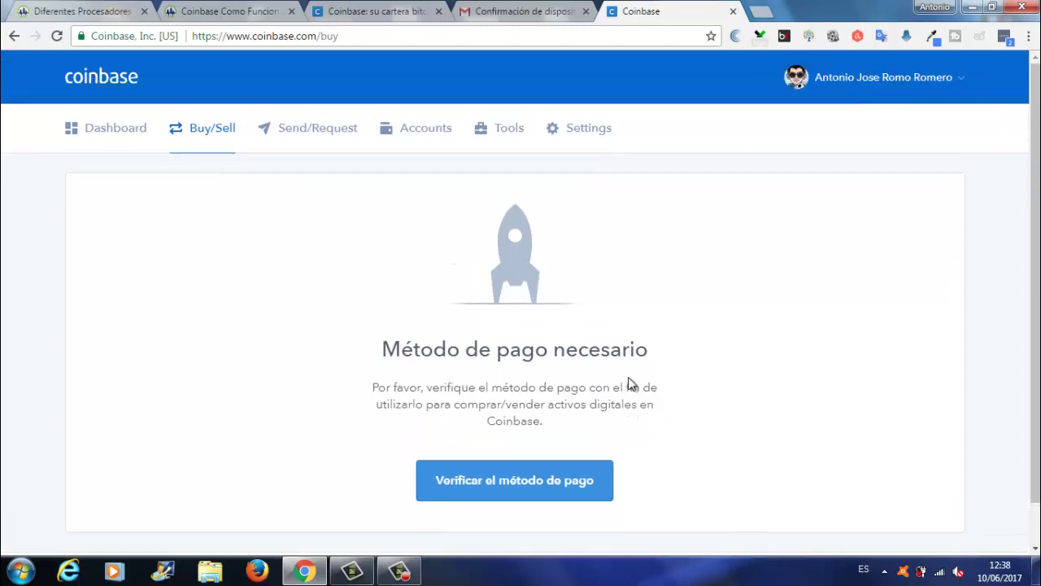
pyautogui.click(551, 492)
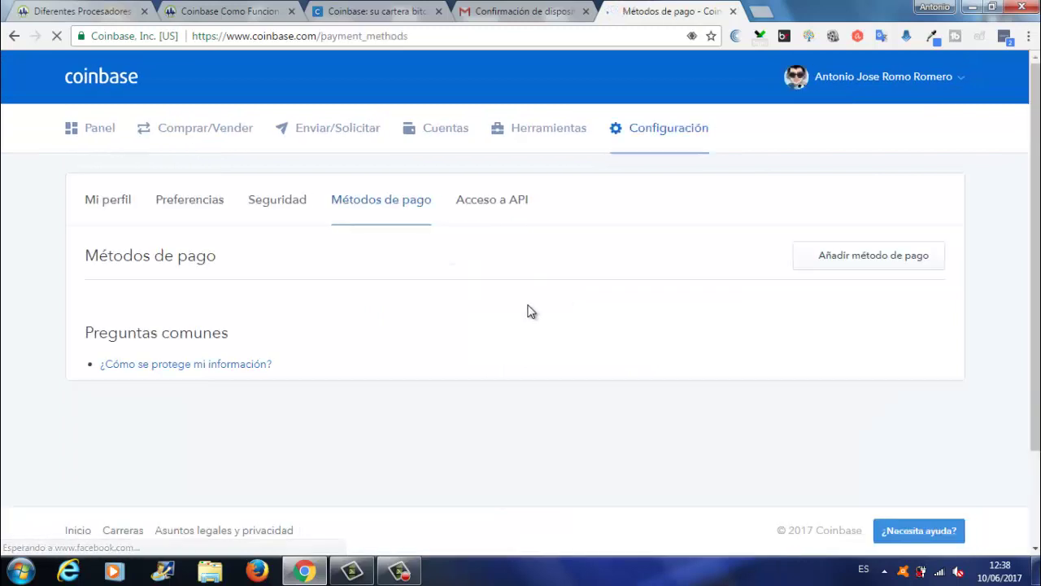
pyautogui.click(881, 259)
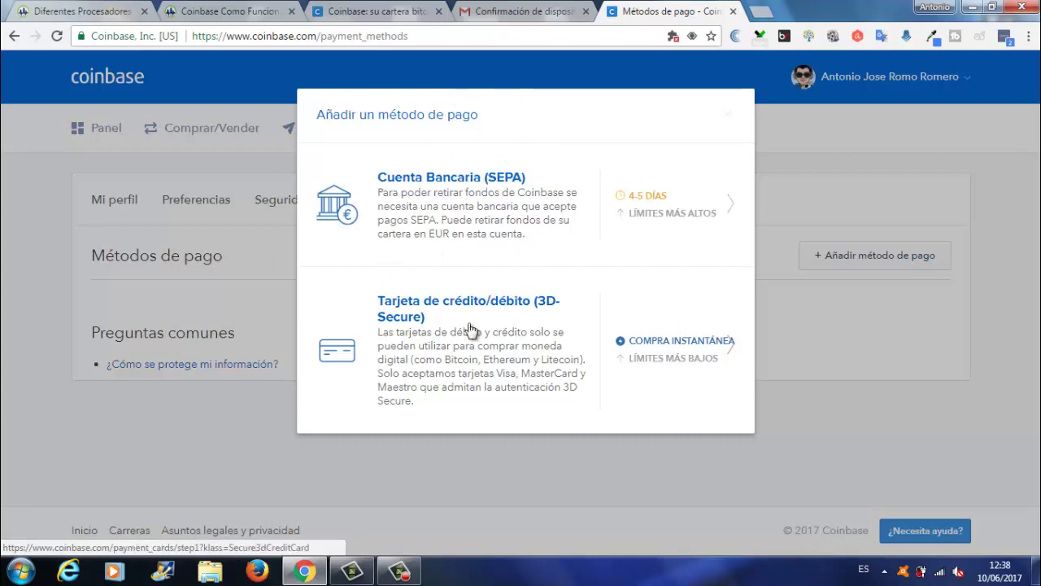
pyautogui.click(371, 252)
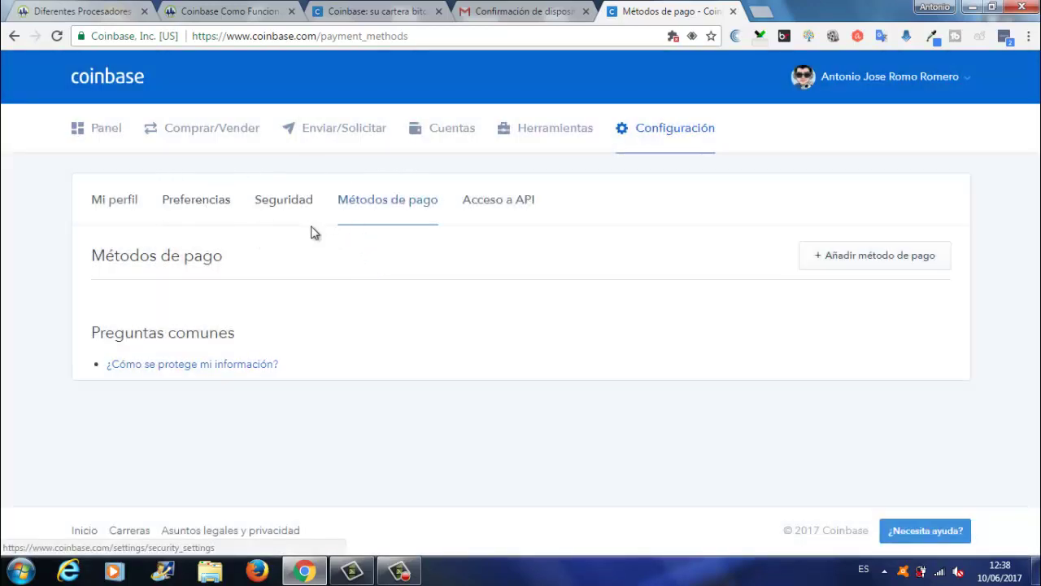
# - Review the form for sending funds, including recipient, amount, source wallet and note
pyautogui.click(319, 130)
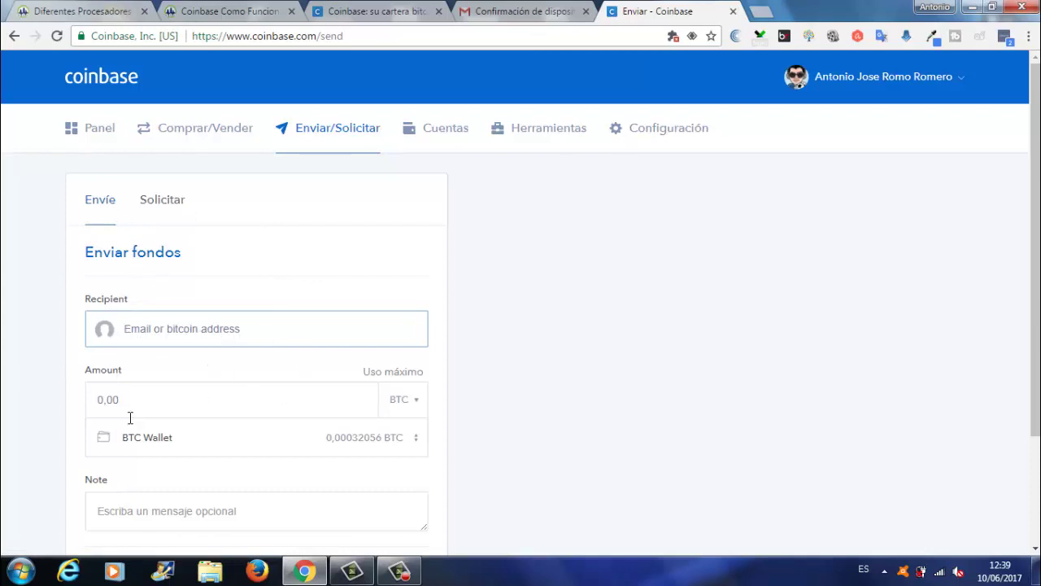
pyautogui.scroll(-3, 157, 435)
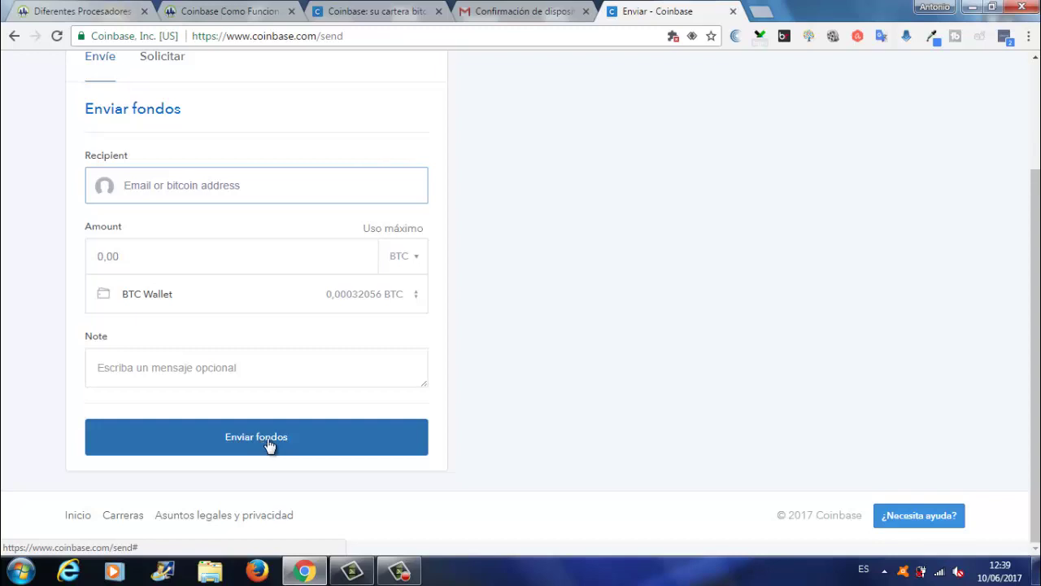
pyautogui.scroll(3, 177, 452)
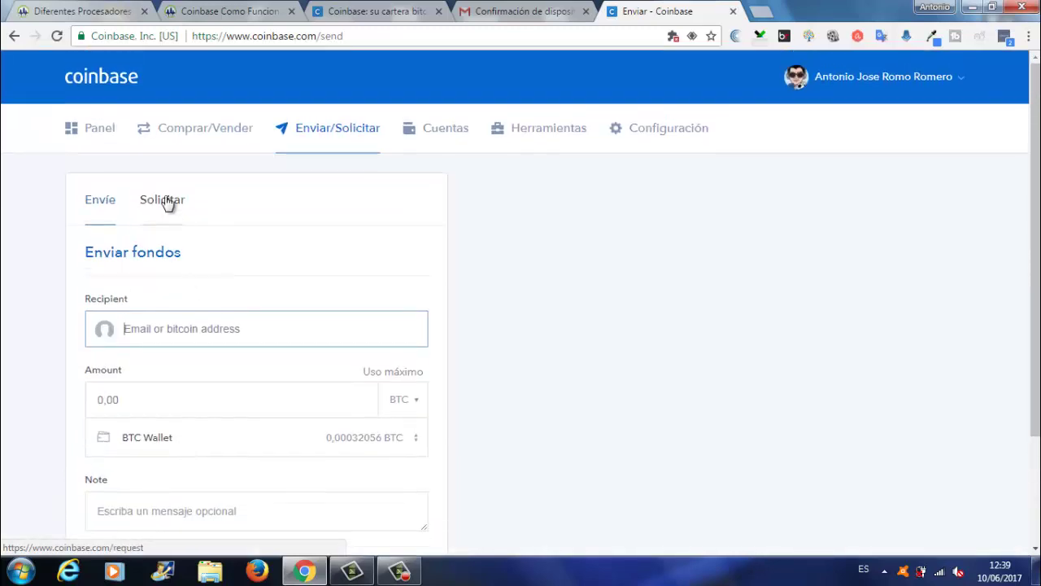
# - Review the form for requesting funds, from the sender field down to the submit control
pyautogui.click(167, 202)
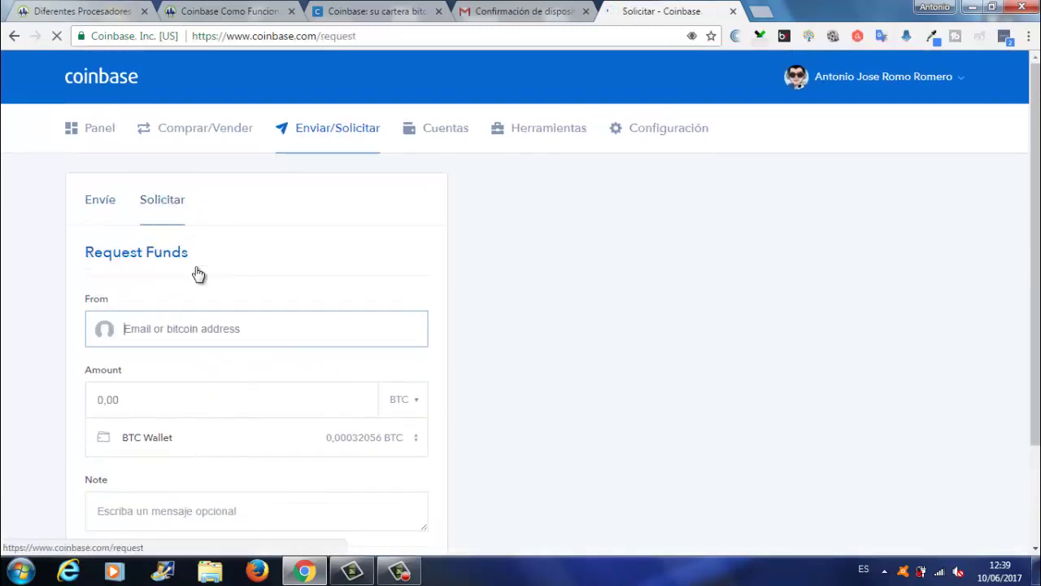
pyautogui.scroll(-3, 218, 354)
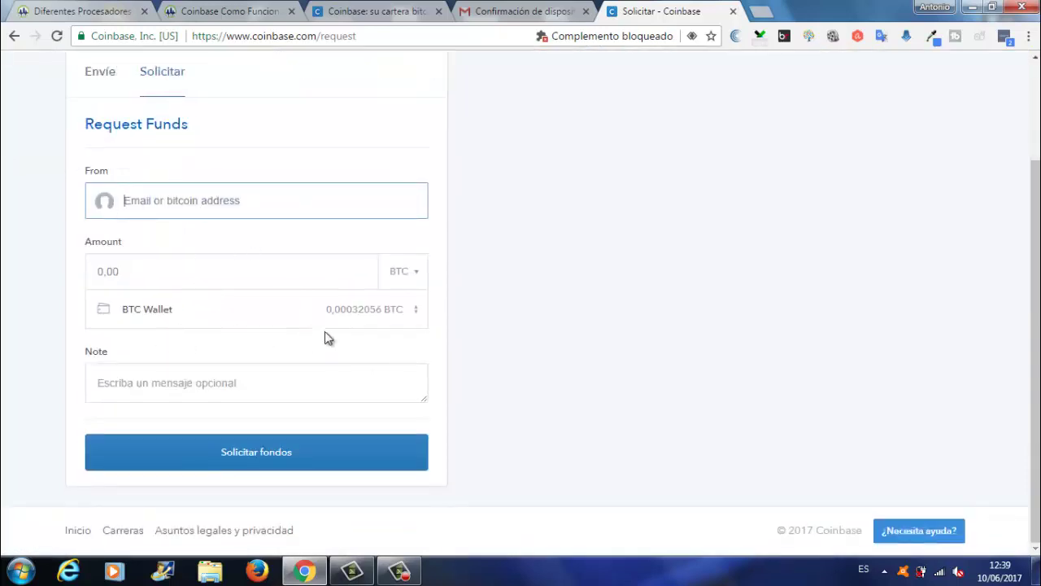
pyautogui.scroll(3, 235, 350)
pyautogui.scroll(-3, 228, 357)
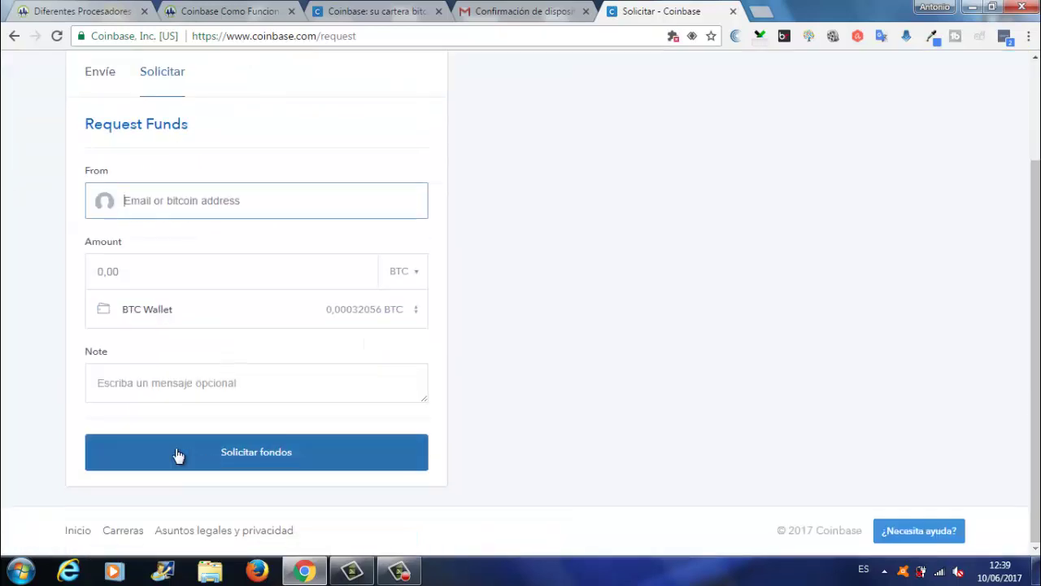
pyautogui.scroll(3, 226, 384)
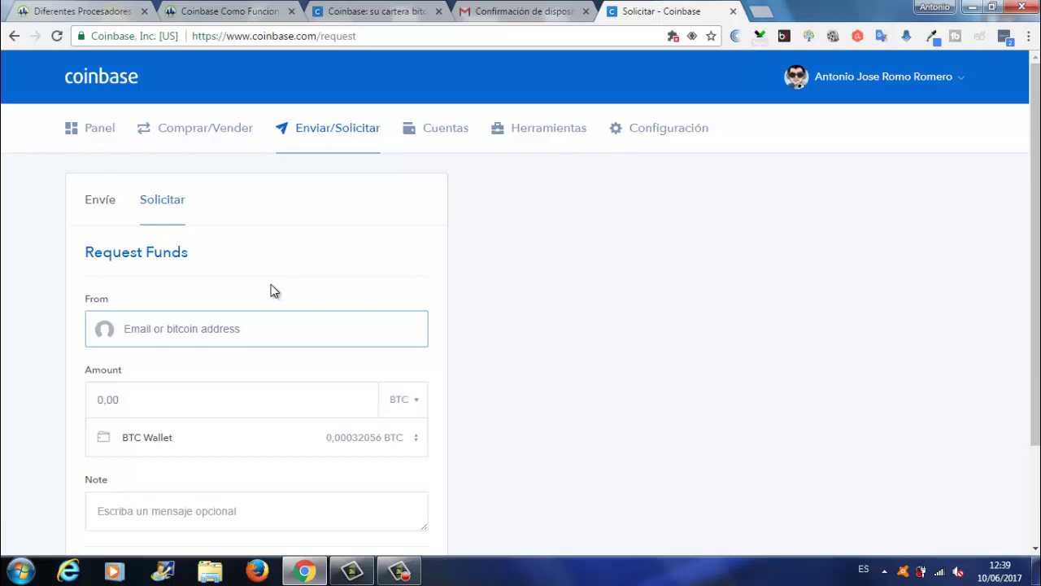
# - Show the Coinbase accounts page and look through the list of wallets and the vault
pyautogui.click(432, 135)
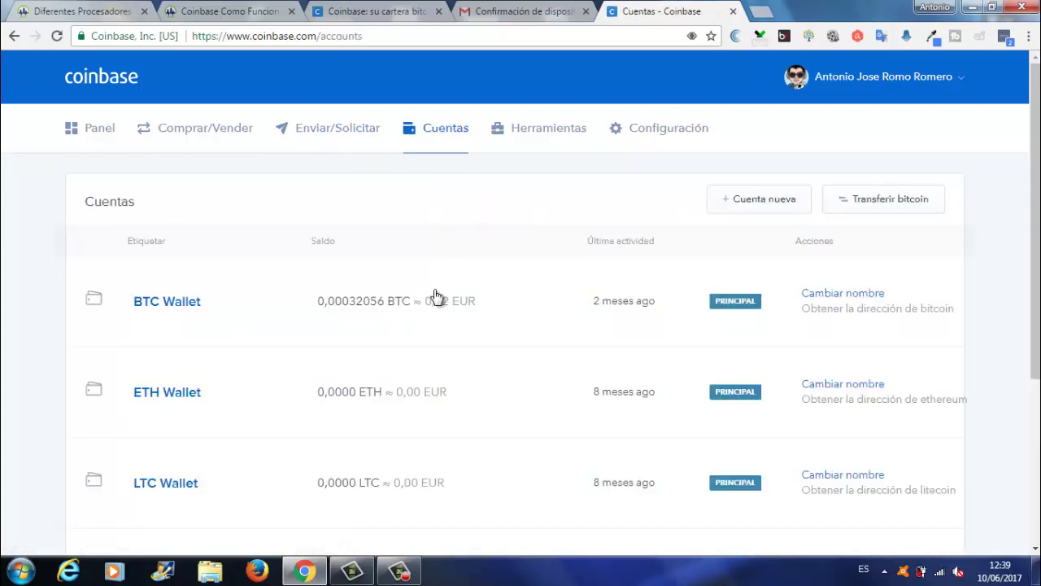
pyautogui.scroll(-2, 437, 296)
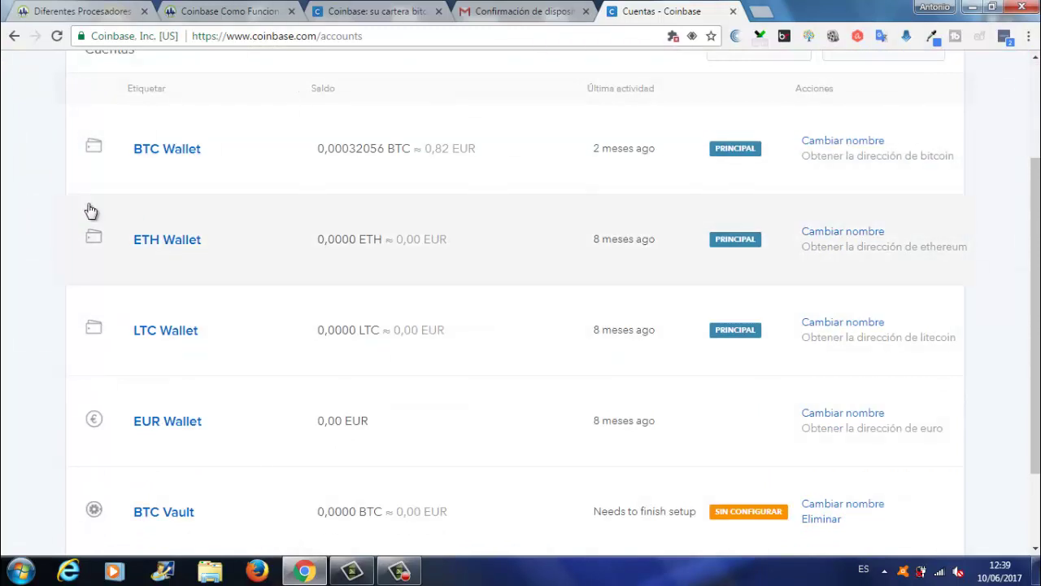
# - Look through the balances and actions of the wallets and vault, and open the EUR Wallet
pyautogui.scroll(-1, 174, 284)
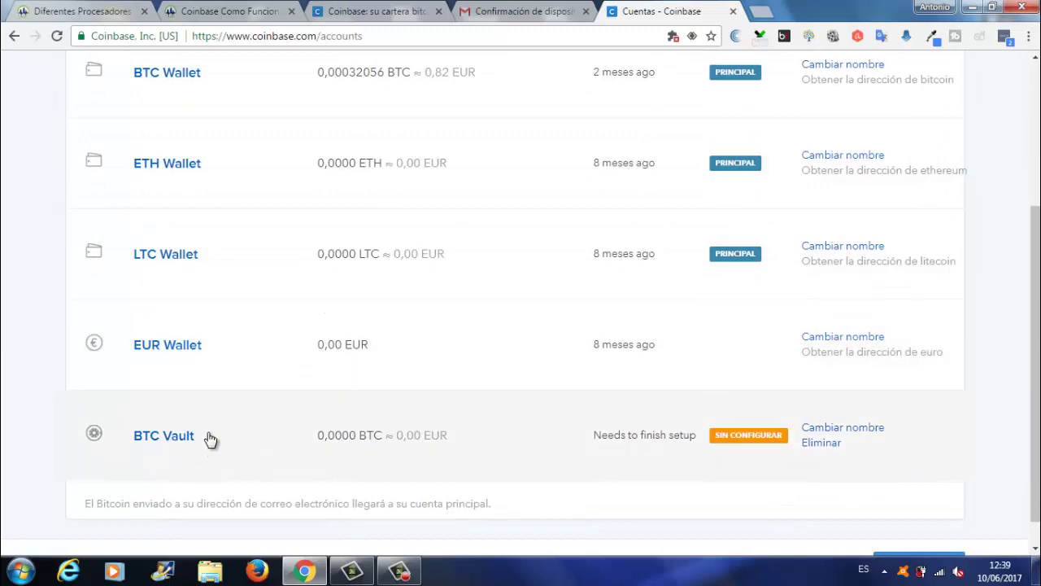
pyautogui.scroll(1, 205, 147)
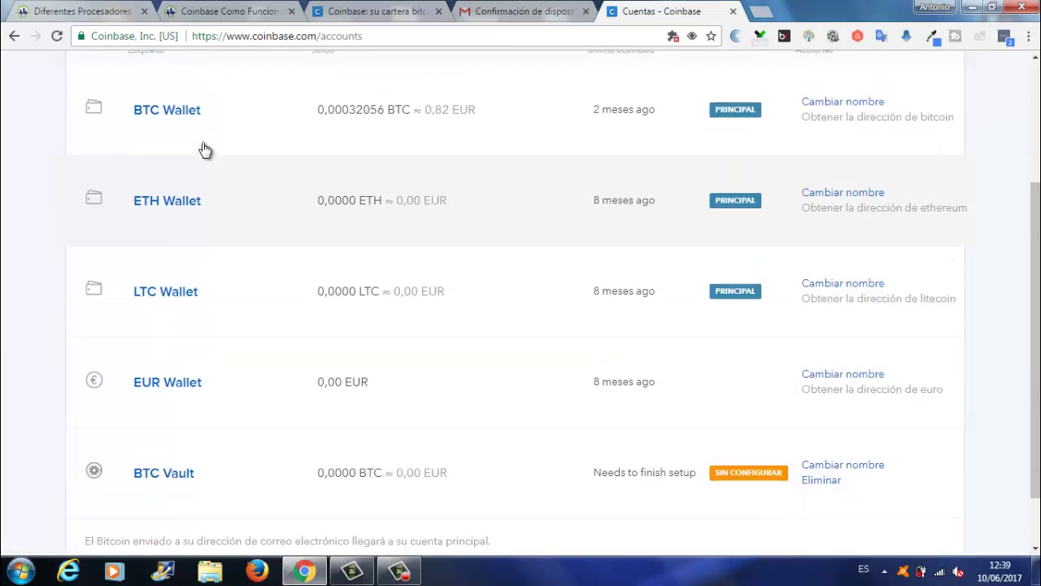
pyautogui.scroll(3, 228, 220)
pyautogui.scroll(-1, 232, 233)
pyautogui.scroll(1, 232, 233)
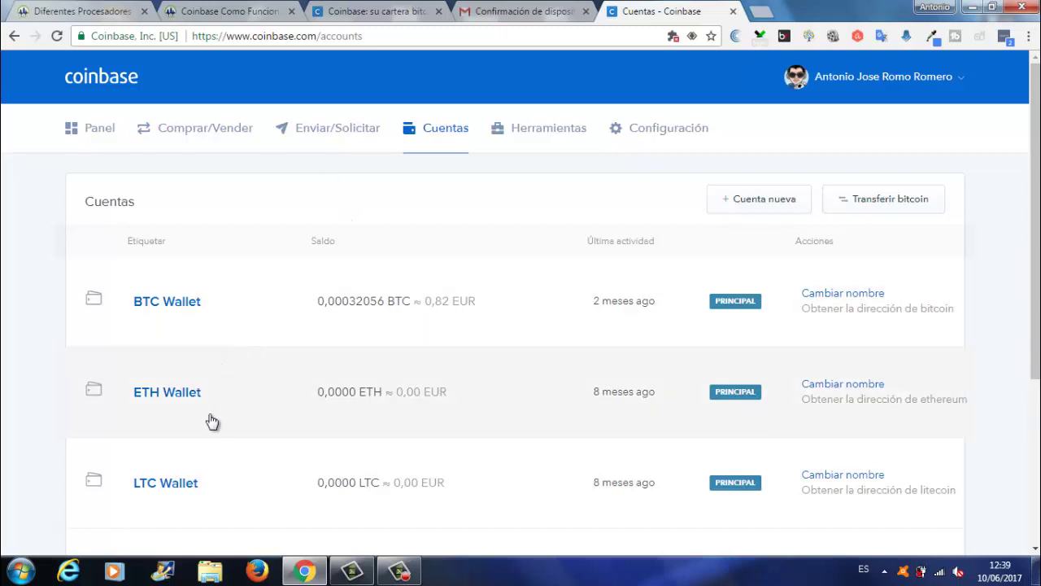
pyautogui.scroll(-2, 207, 492)
pyautogui.scroll(-2, 210, 489)
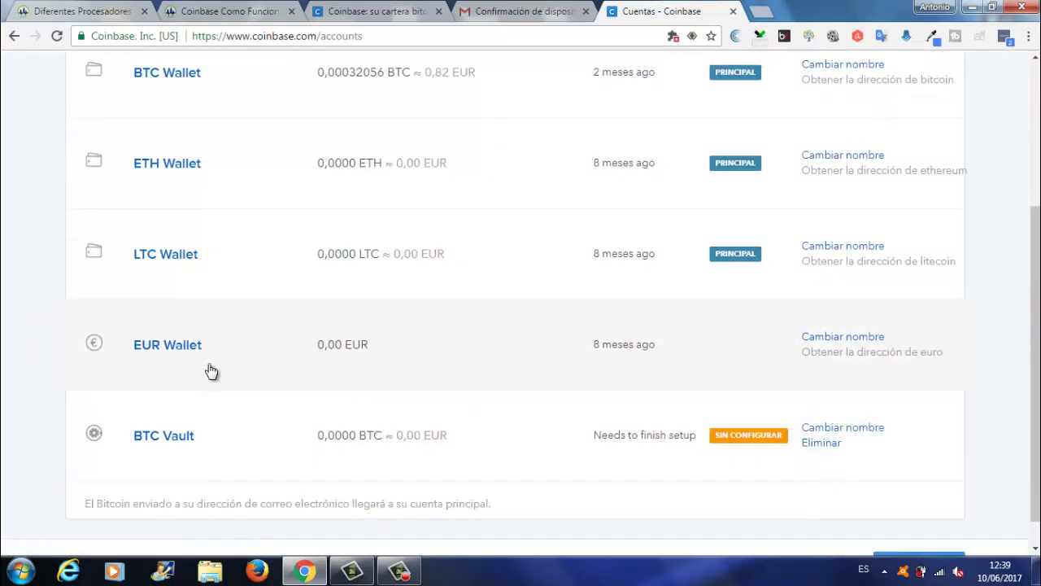
pyautogui.click(207, 348)
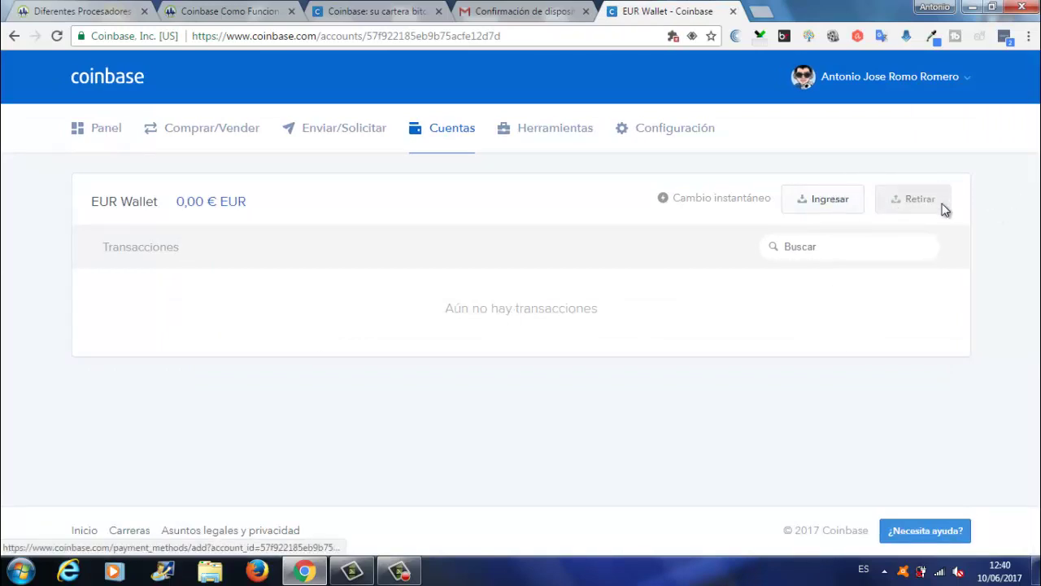
# - Review the EUR Wallet's deposit instructions, from the bank transfer details down to the SEPA conditions, and dismiss them
pyautogui.click(830, 205)
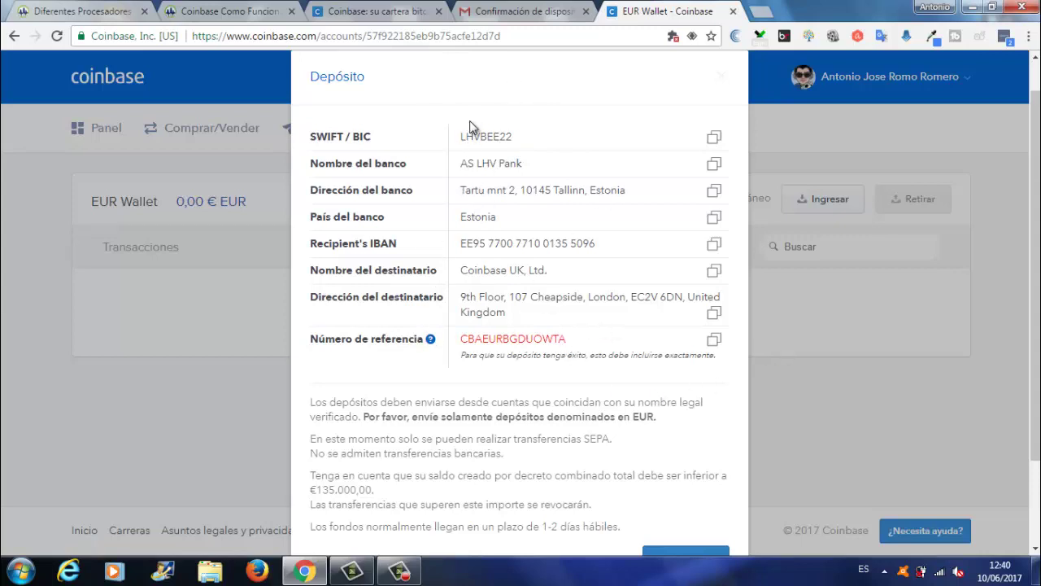
pyautogui.scroll(-3, 488, 329)
pyautogui.scroll(4, 477, 318)
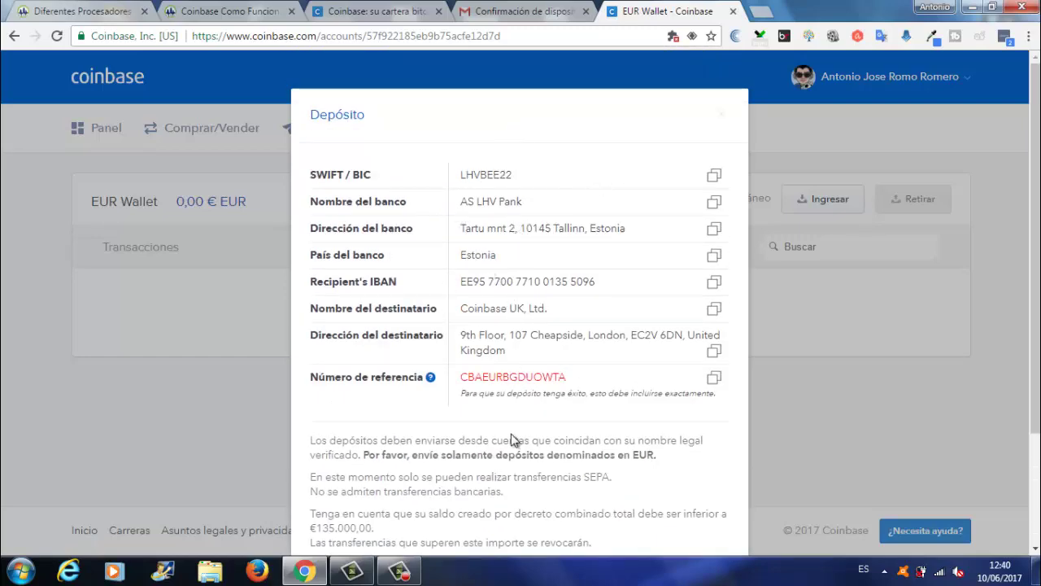
pyautogui.scroll(-2, 512, 440)
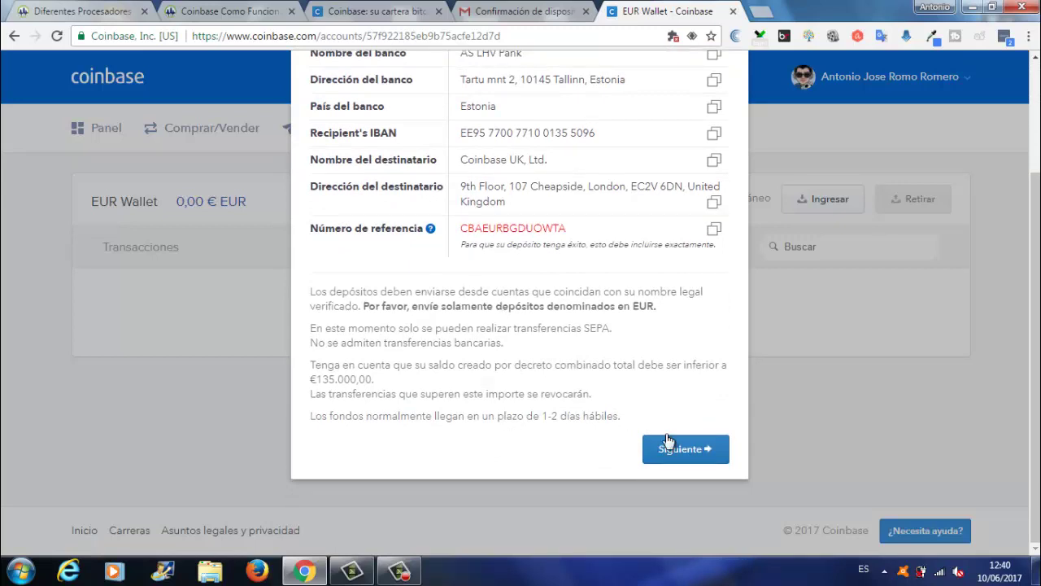
pyautogui.scroll(2, 500, 232)
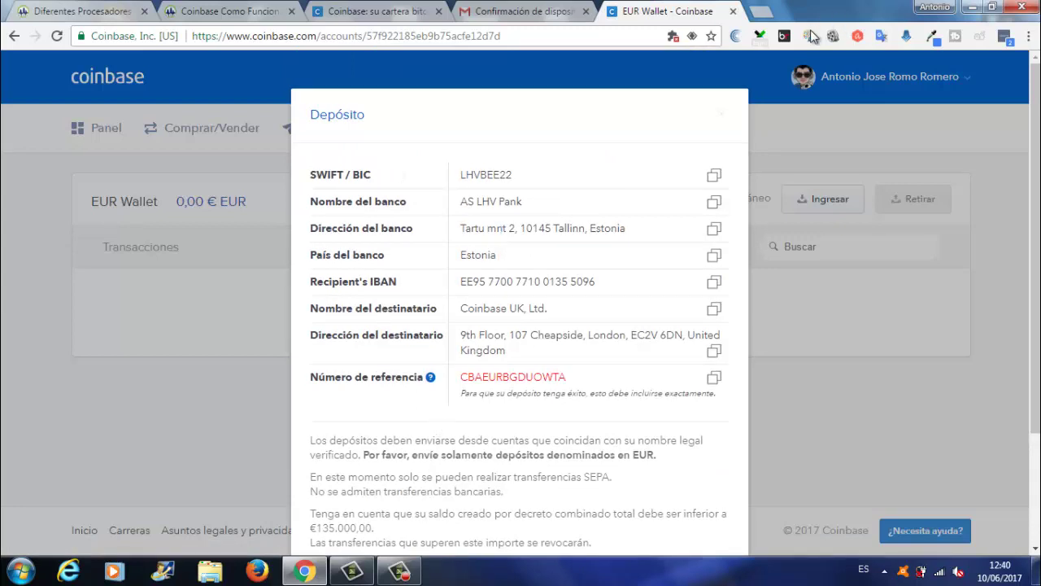
pyautogui.click(853, 261)
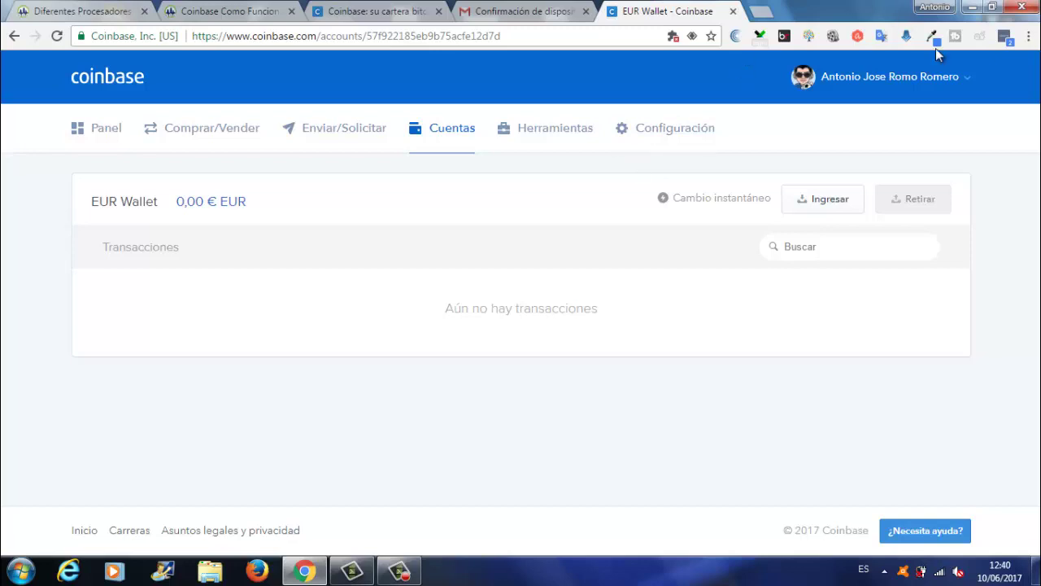
# - Show the account's invite-friends page and copy the personal referral link
pyautogui.click(905, 79)
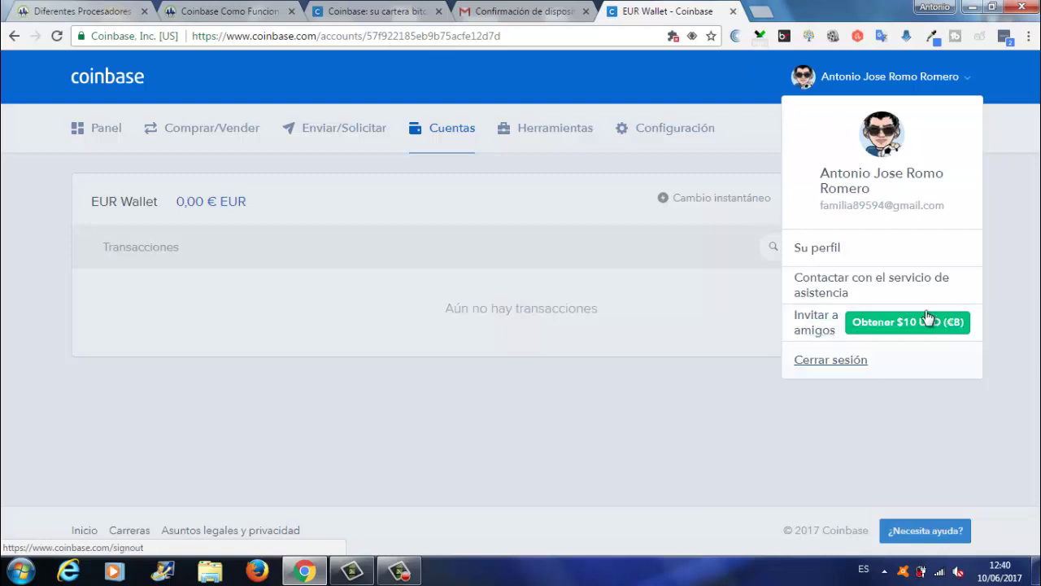
pyautogui.click(818, 330)
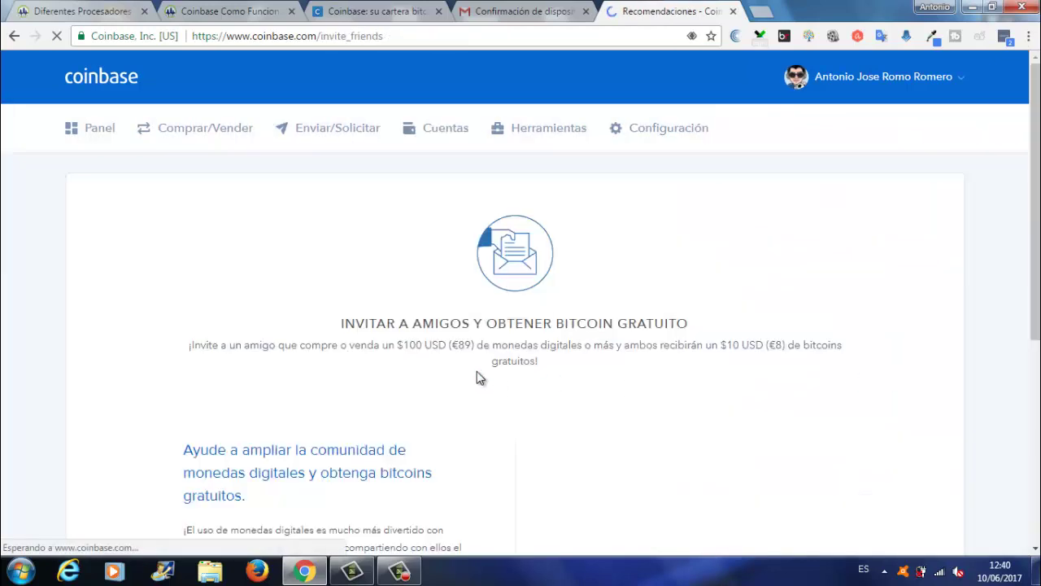
pyautogui.scroll(-2, 478, 381)
pyautogui.scroll(-2, 479, 382)
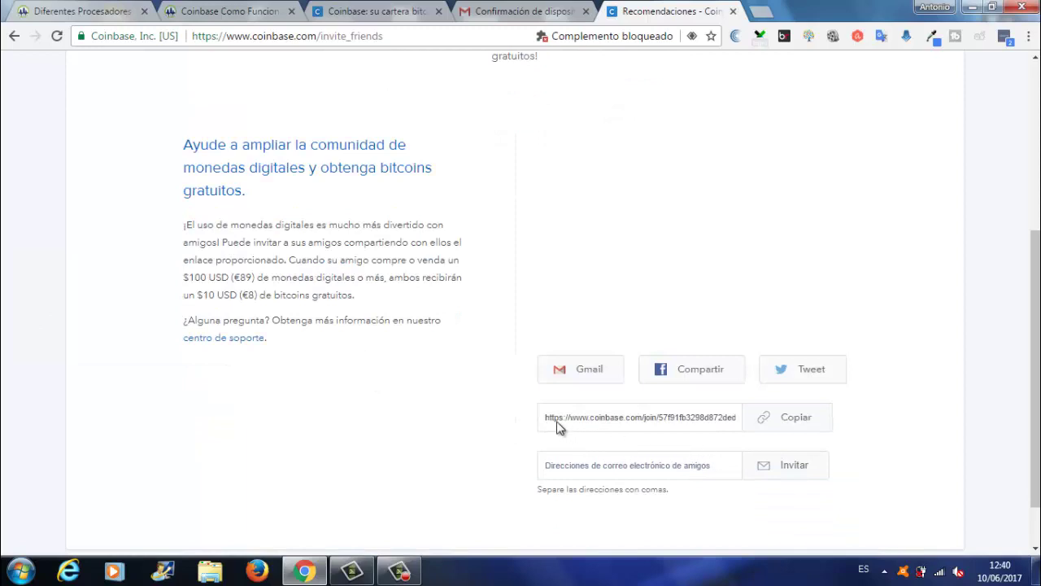
pyautogui.moveTo(548, 423); pyautogui.dragTo(741, 418)
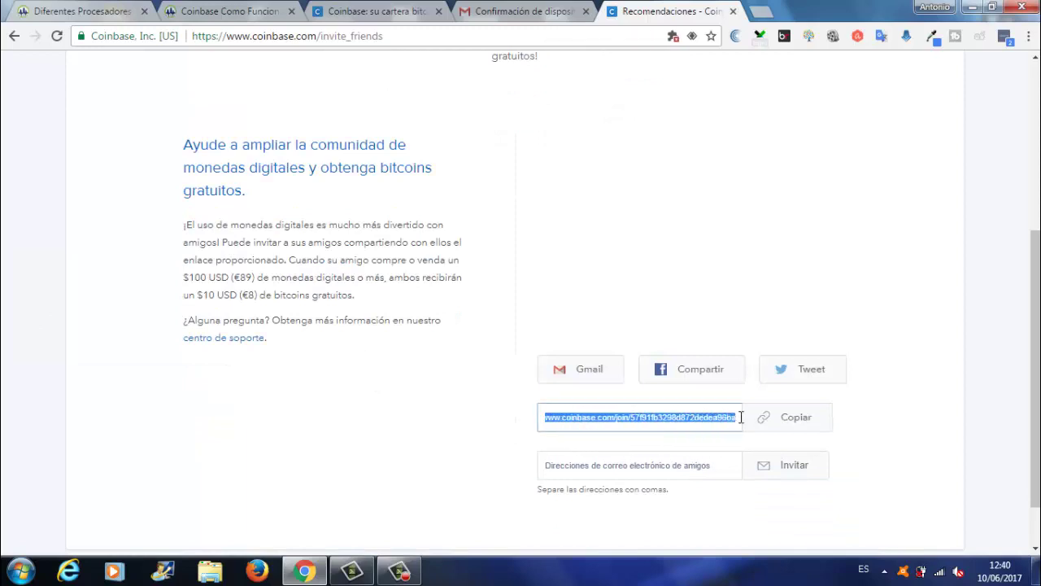
pyautogui.rightClick(706, 423)
pyautogui.click(735, 427)
# - Switch to the Derrota la Crisis site and sign in to its affiliate area with the saved credentials
pyautogui.click(81, 11)
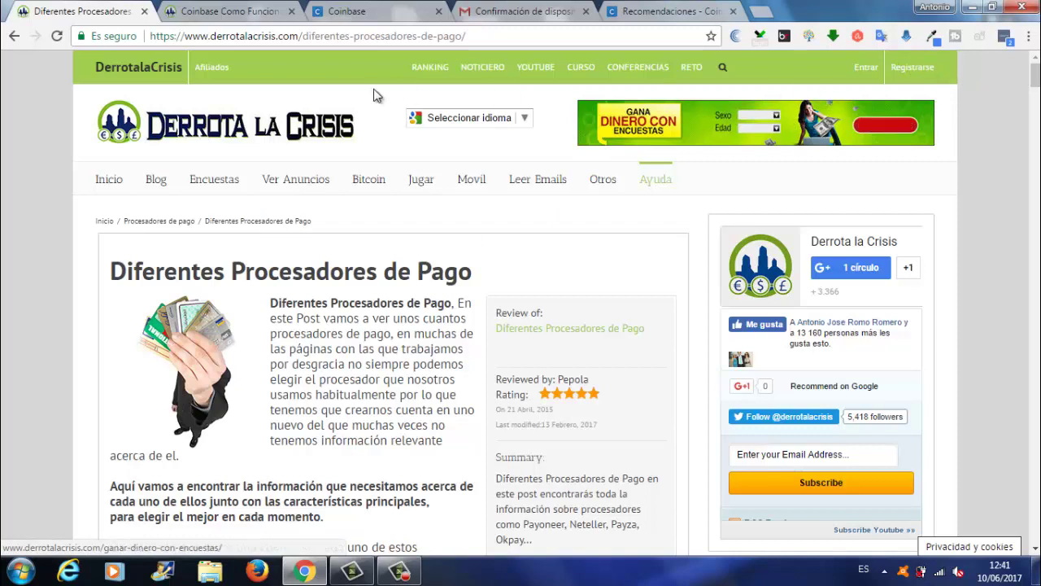
pyautogui.click(864, 68)
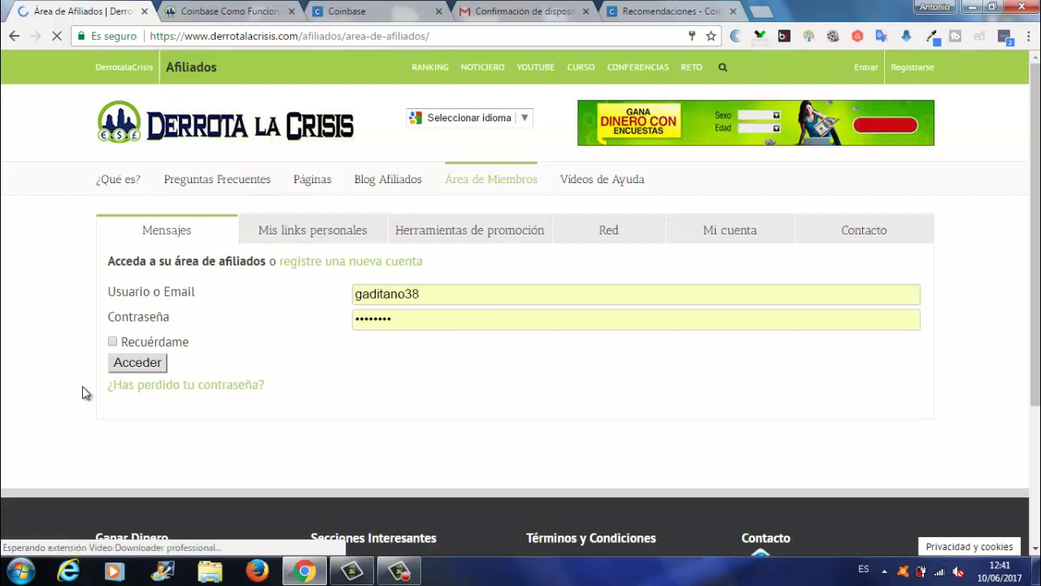
pyautogui.click(157, 365)
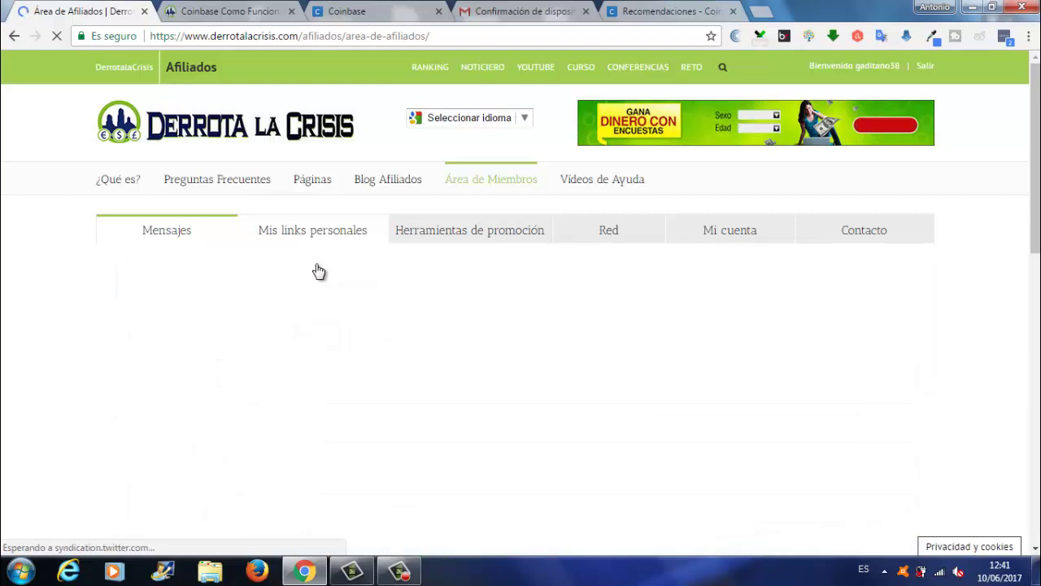
# - Show the affiliate area's personal links section and look through its categories, from Encuestas down to Procesadores
pyautogui.scroll(-2, 315, 273)
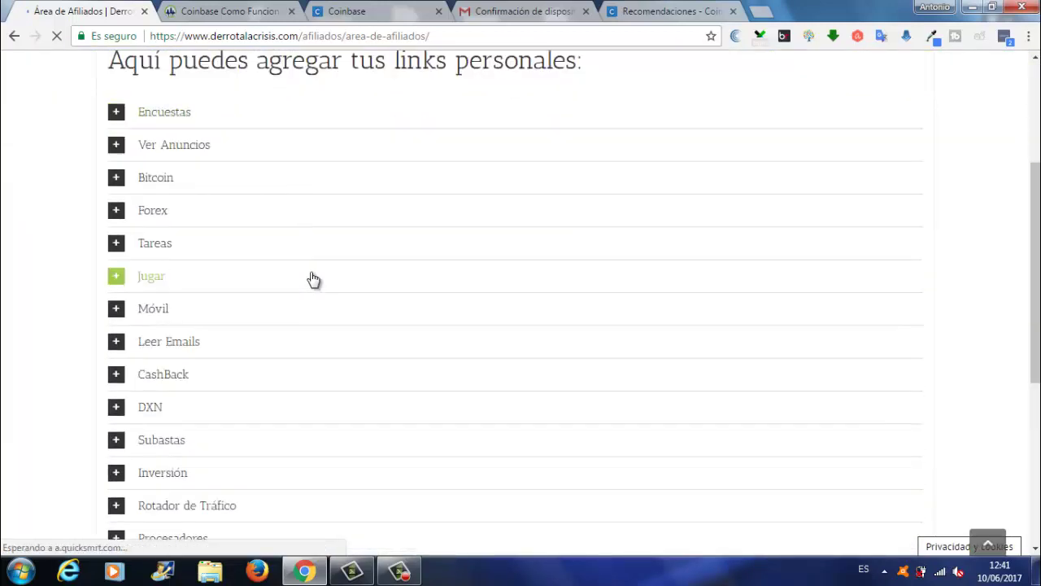
pyautogui.scroll(3, 340, 239)
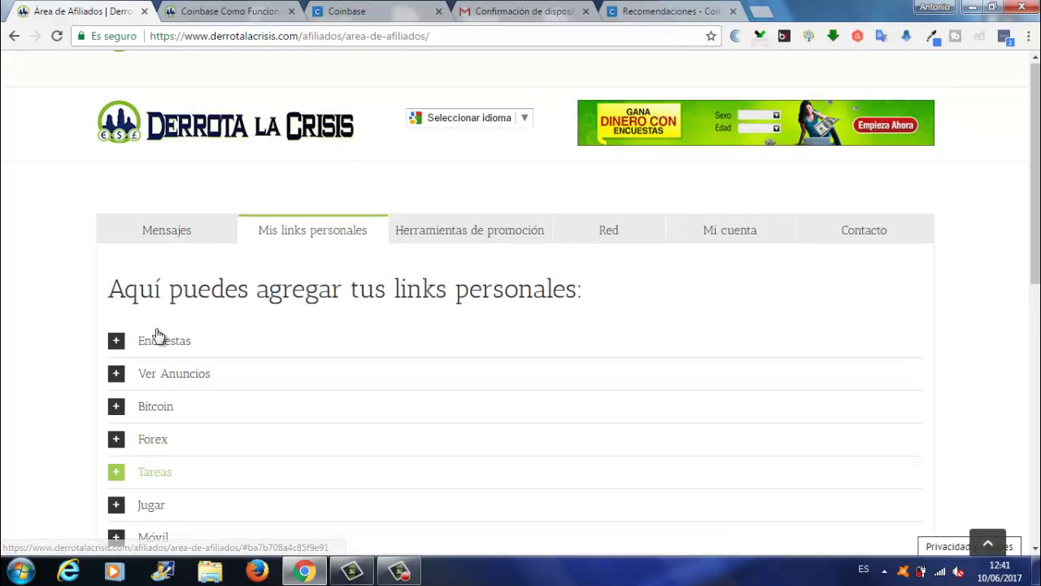
pyautogui.scroll(-3, 154, 340)
pyautogui.scroll(3, 223, 324)
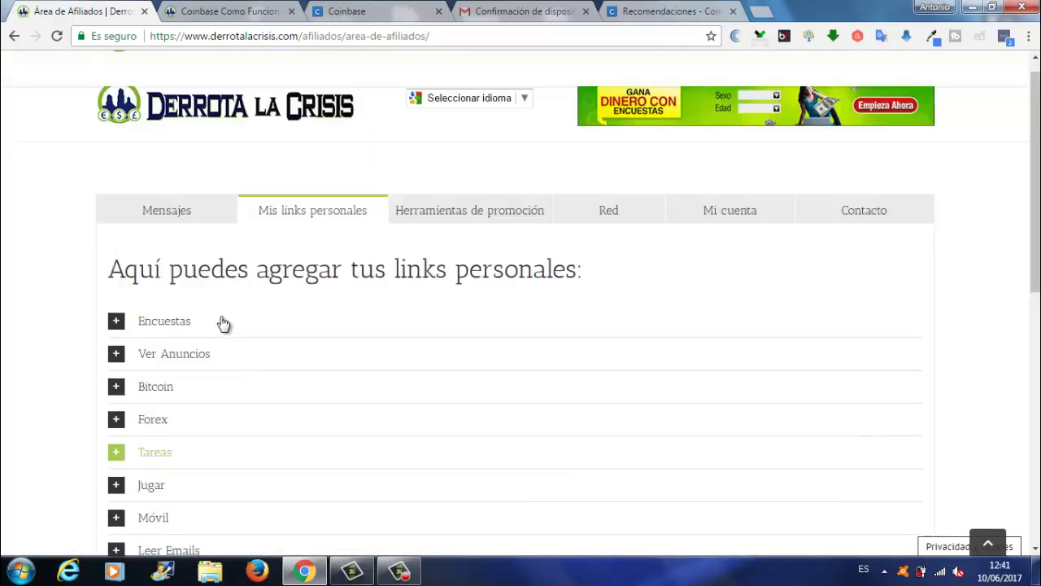